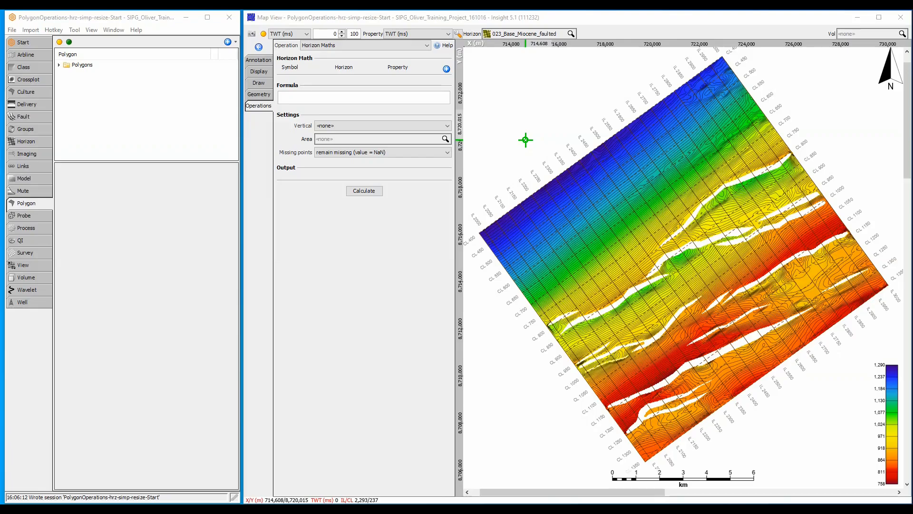
Create a polygon from the 023_Base_Miocene_faulted horizon, including the shapes inside, and colour its line black.
right_click(597, 190)
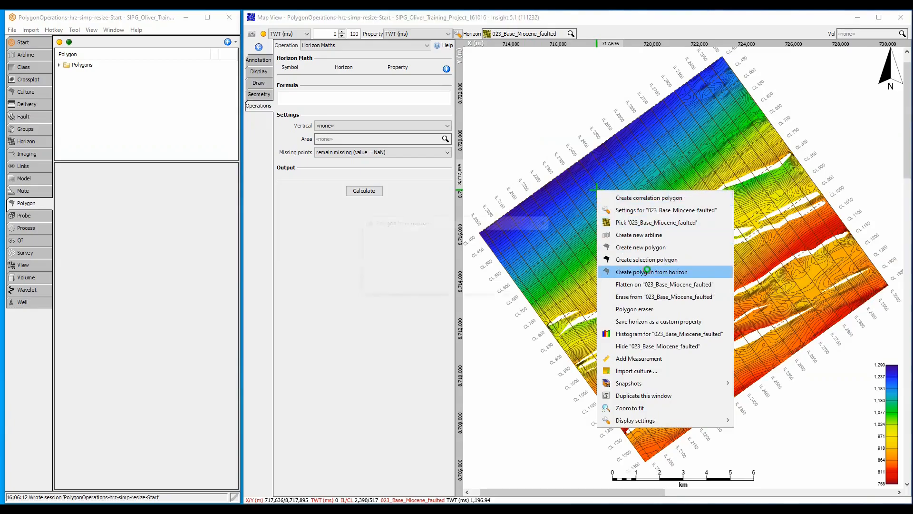
left_click(647, 271)
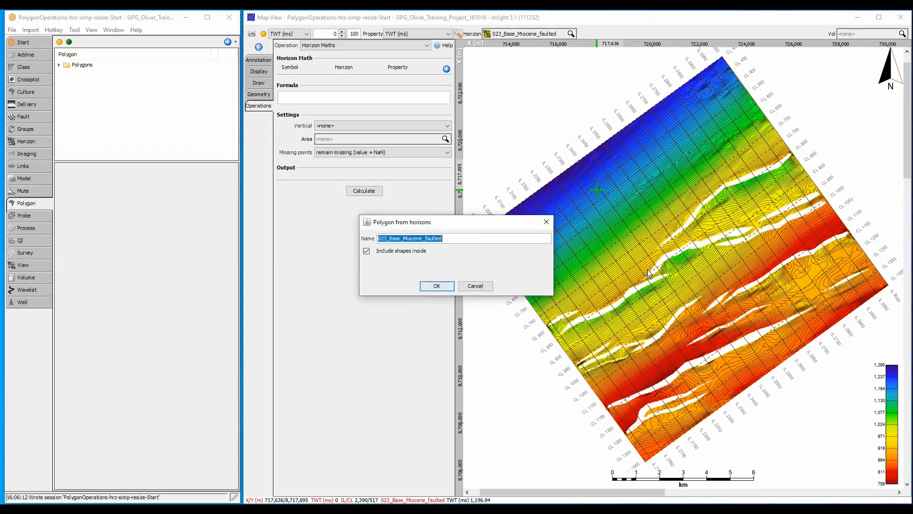
left_click(437, 286)
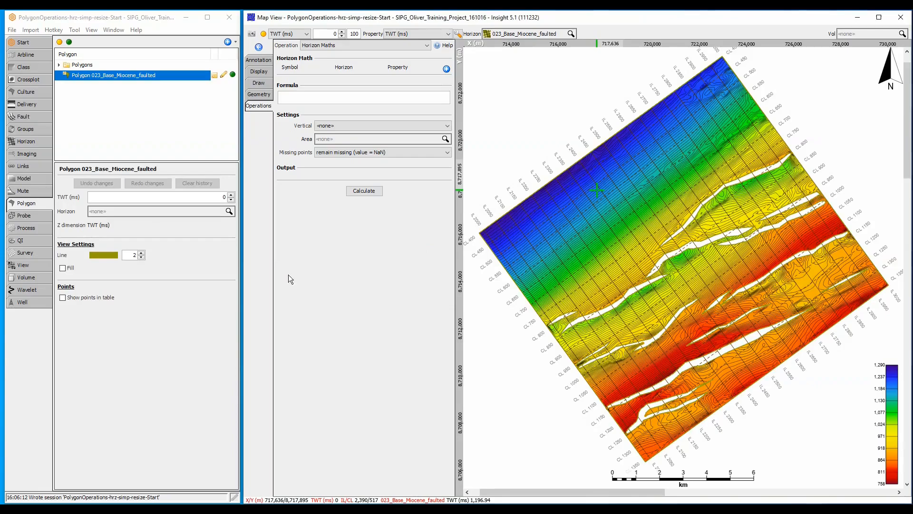
left_click(103, 255)
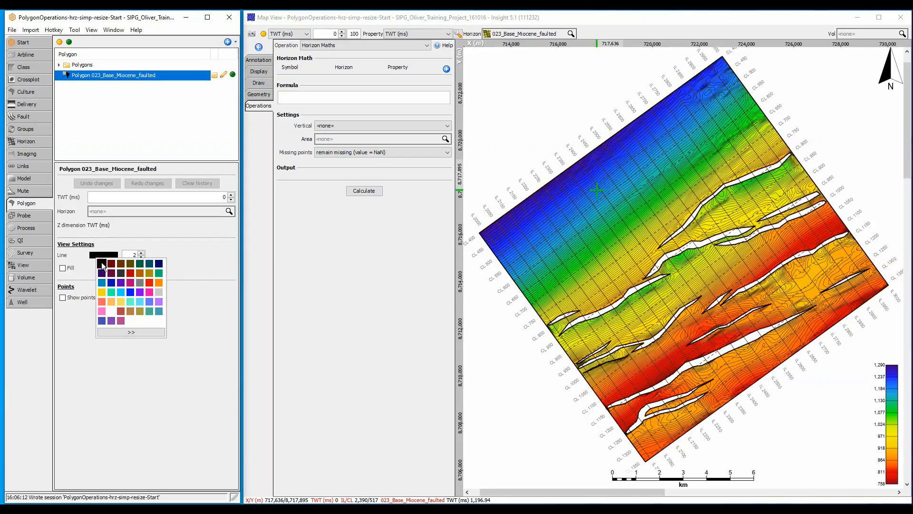
left_click(90, 263)
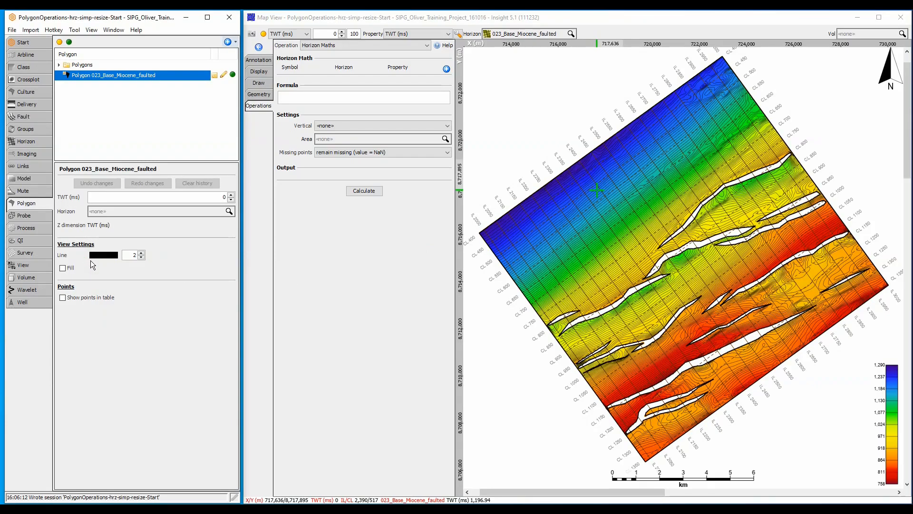
Edit the new horizon polygon by deleting its outer boundary shape and moving one point on the lower edge of a fault gap.
left_click(223, 74)
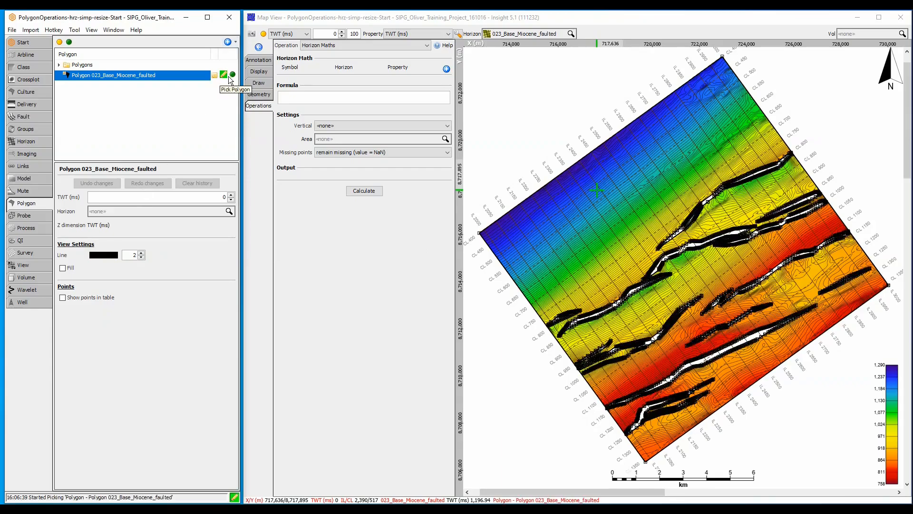
right_click(558, 176)
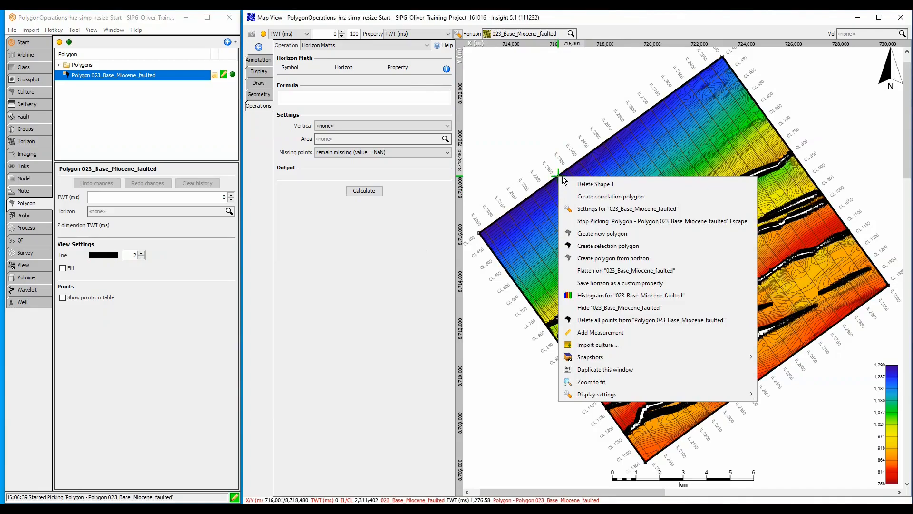
left_click(578, 182)
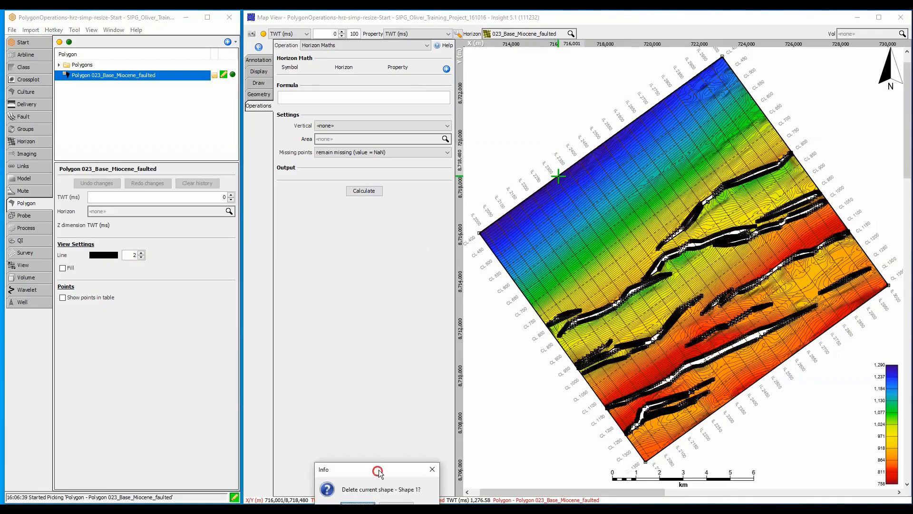
left_click_drag(378, 471, 381, 448)
left_click(359, 481)
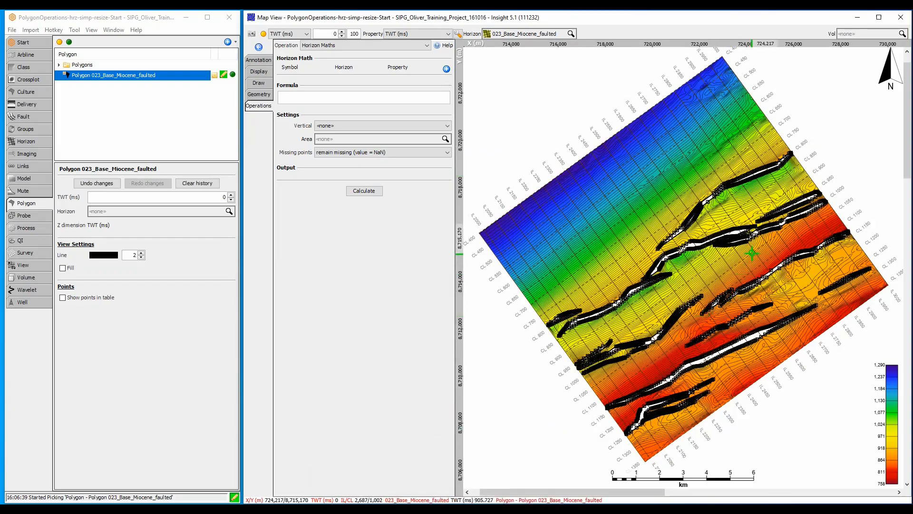
scroll(787, 266, "up", 5)
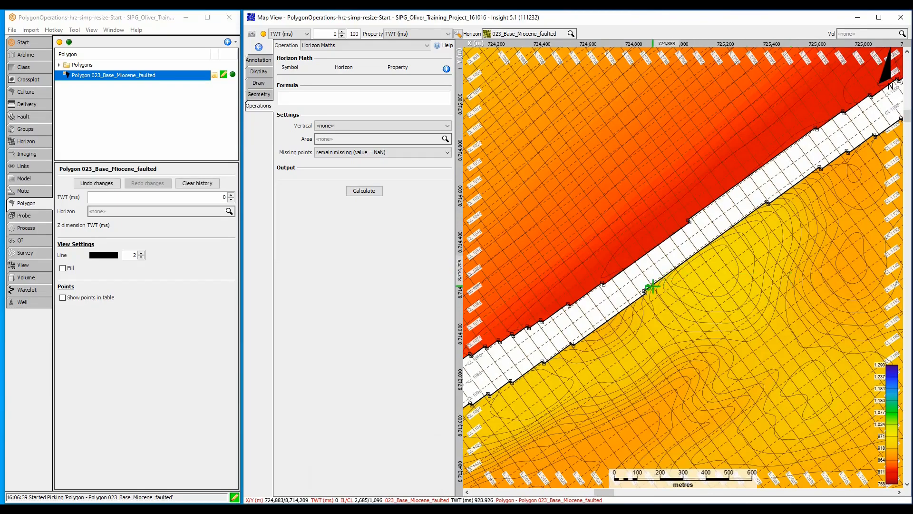
left_click_drag(644, 291, 658, 285)
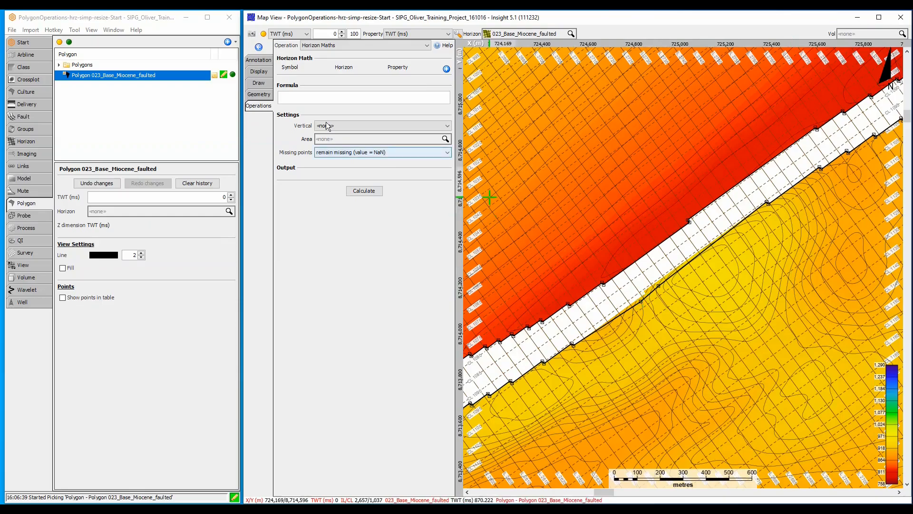
Create a simplified polygon named BaseMio from the faulted horizon polygon, with a maximum error of 20.
right_click(180, 76)
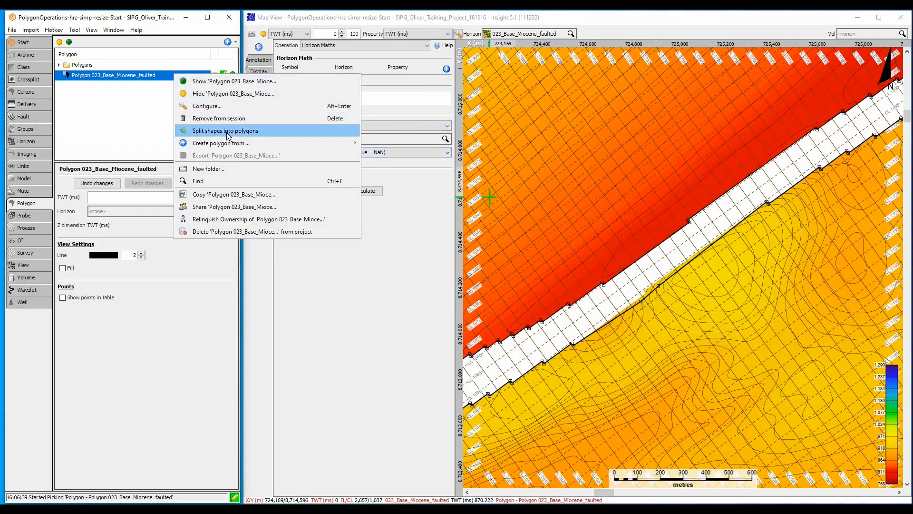
mouse_move(260, 144)
left_click(380, 142)
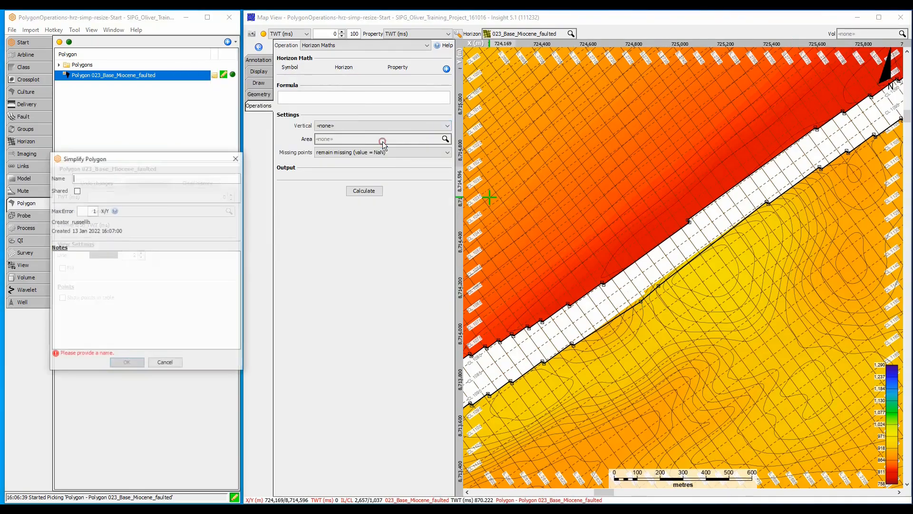
left_click(172, 177)
type("BaseMio")
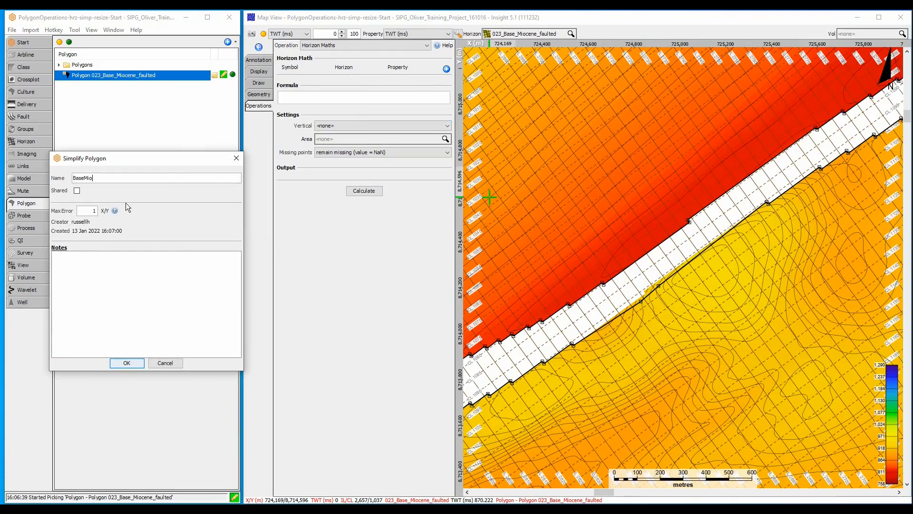
double_click(92, 210)
type("20")
left_click(127, 363)
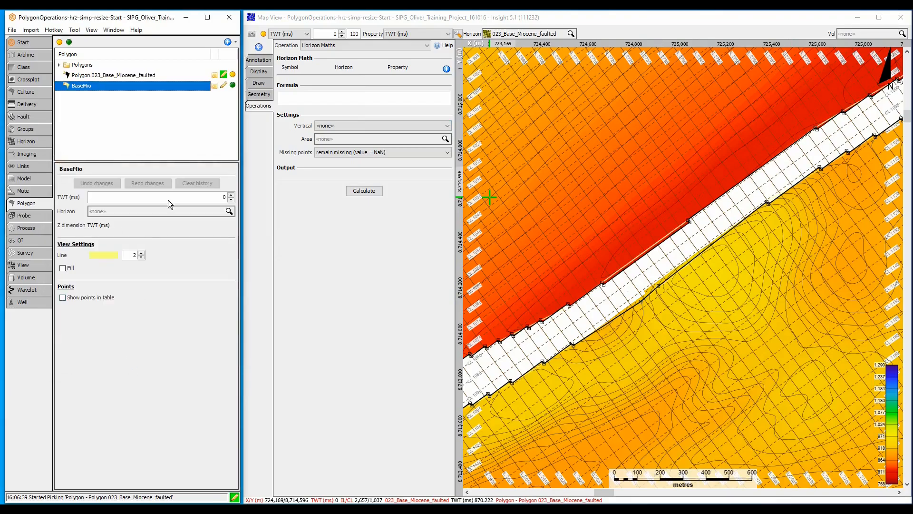
Start picking the BaseMio polygon to show its points and colour its line black.
left_click(225, 84)
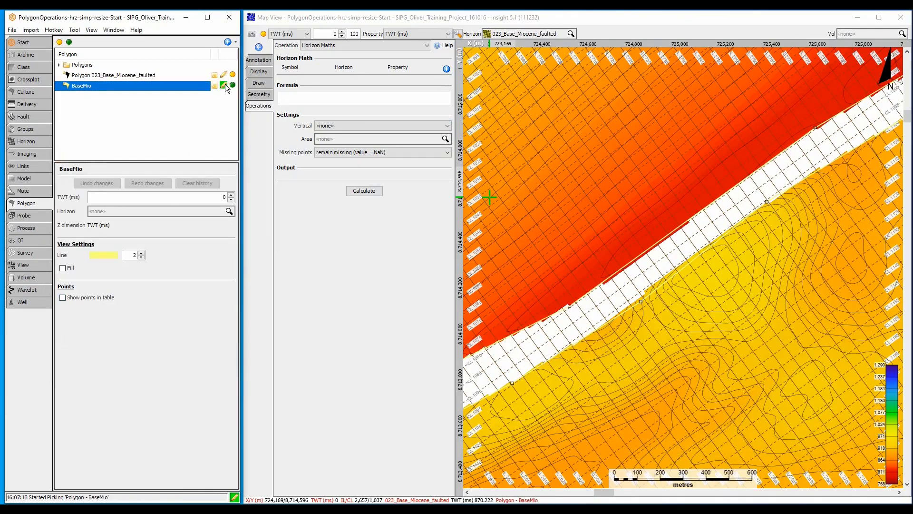
left_click(107, 255)
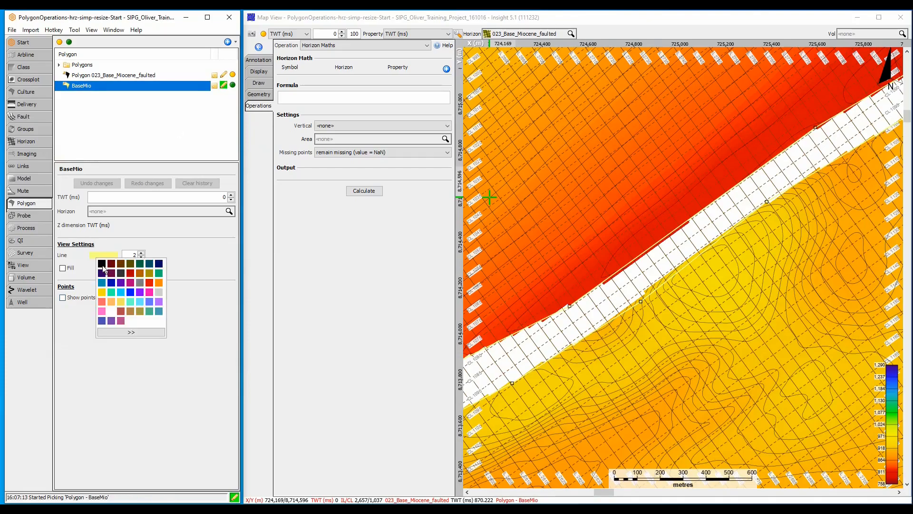
left_click(104, 259)
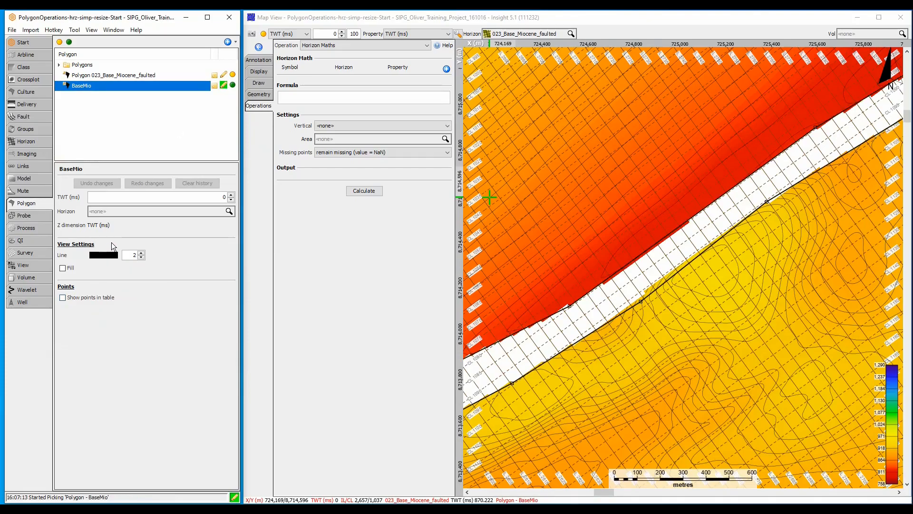
Stop picking the BaseMio polygon and hide it on the map.
left_click(620, 22)
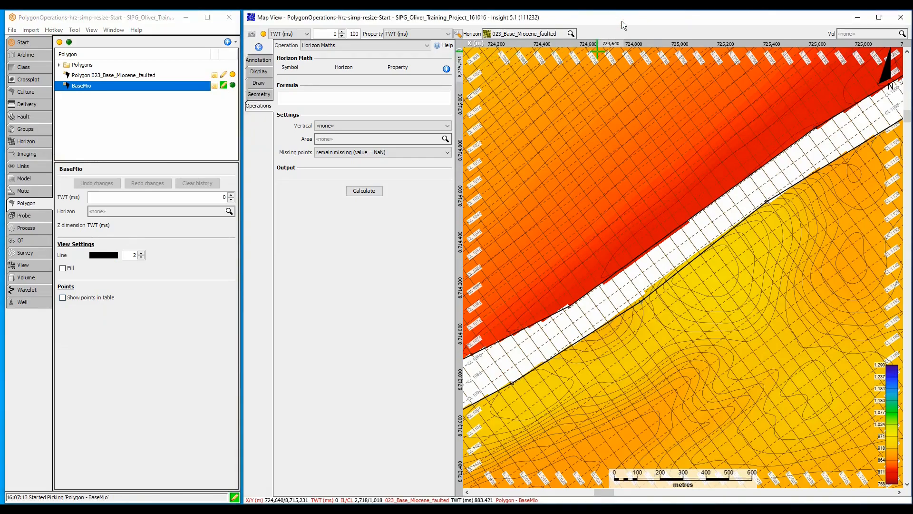
key("Home")
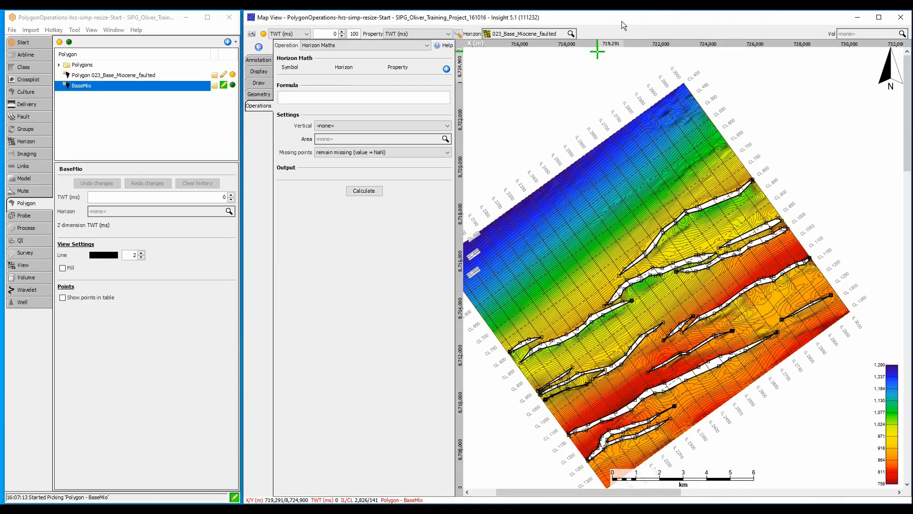
left_click(224, 84)
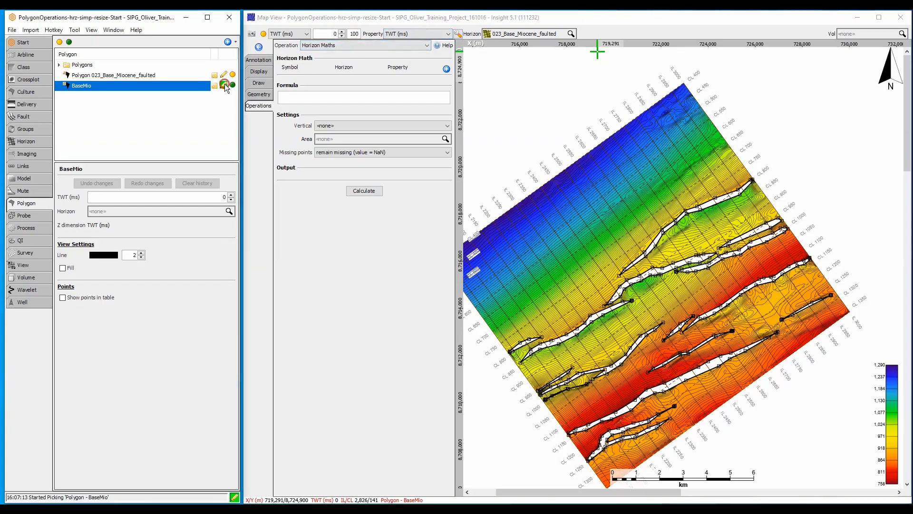
left_click_drag(697, 279, 729, 254)
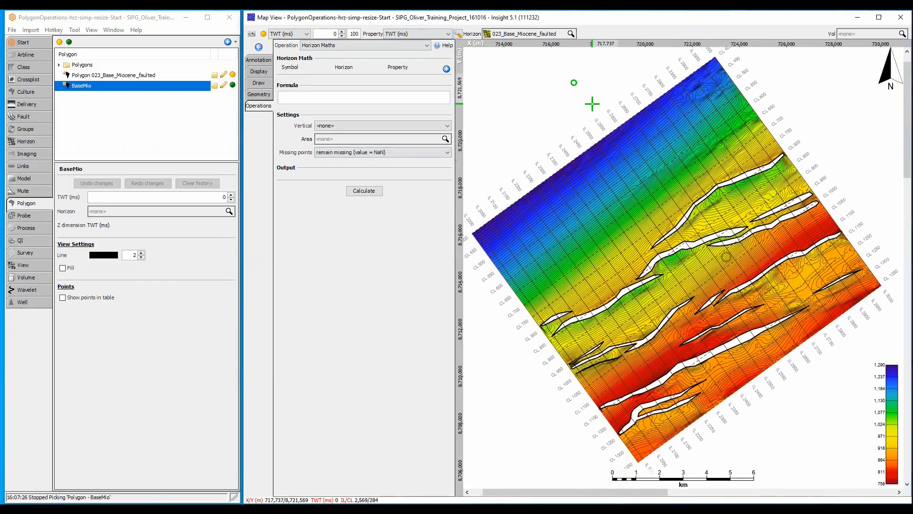
left_click(232, 85)
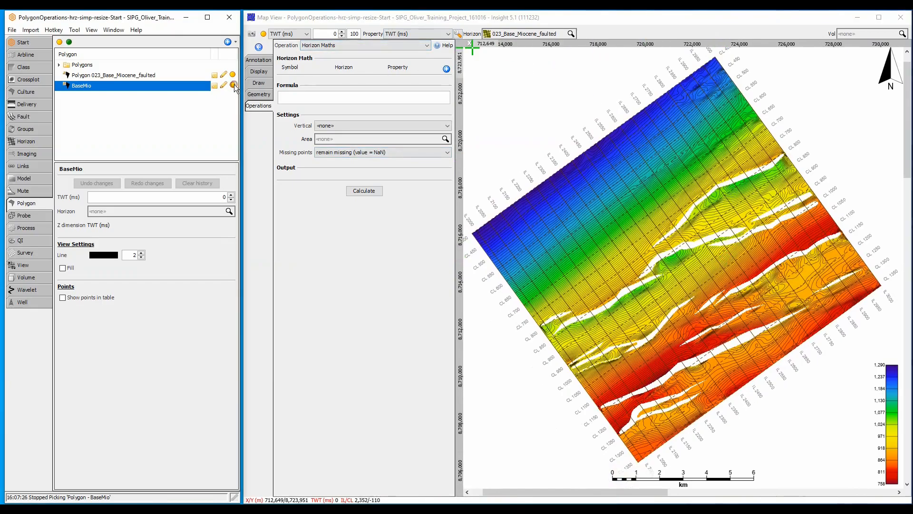
Display the 023_Base_Miocene_filled horizon on the map with the Dip Pseudo-Angle property.
left_click(532, 35)
left_click(533, 87)
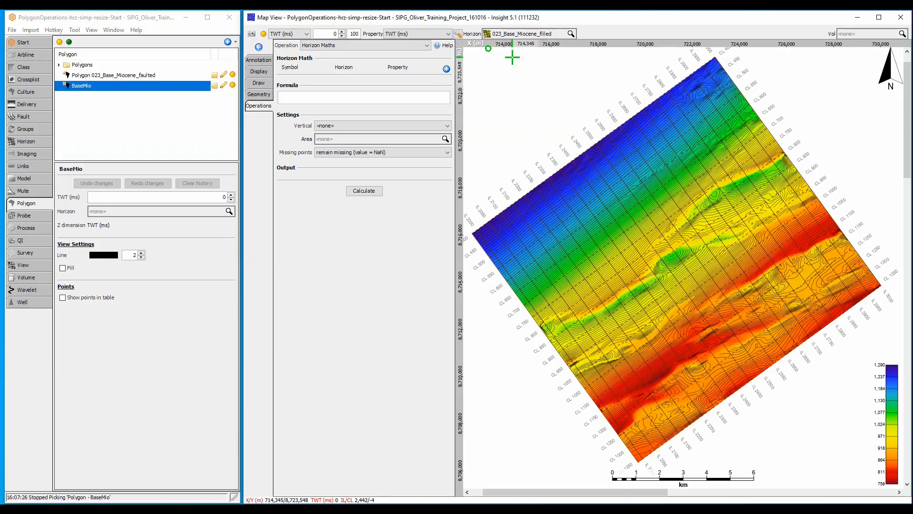
left_click(413, 33)
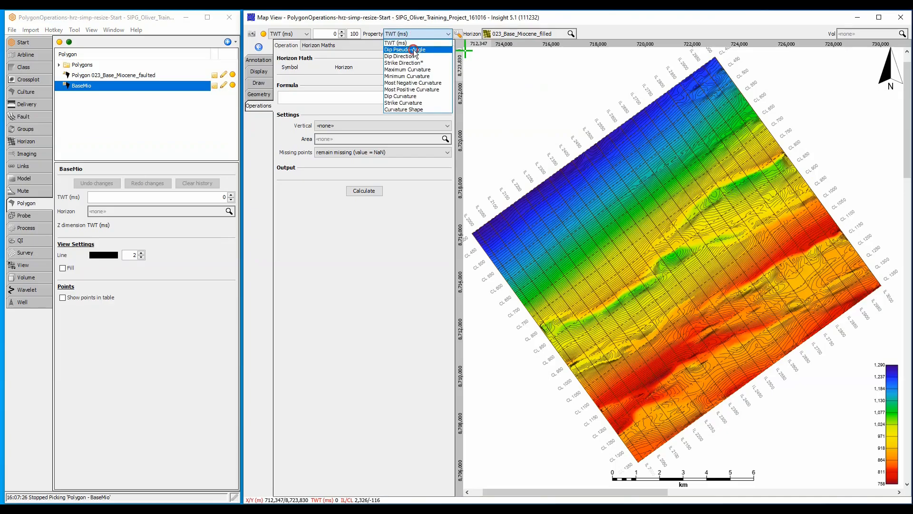
left_click(415, 50)
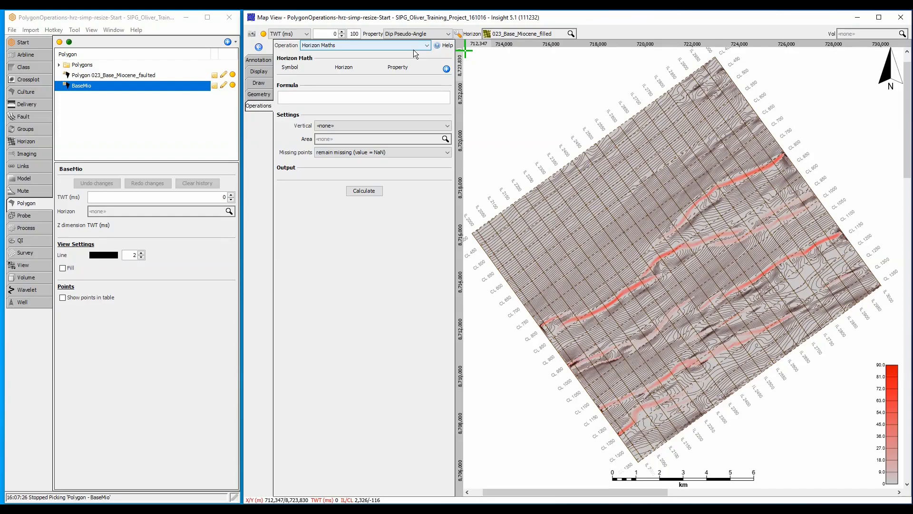
Add 023_Base_Miocene_filled to Horizon Maths as h1, using its Dip Pseudo-Angle property.
left_click(446, 69)
left_click(357, 80)
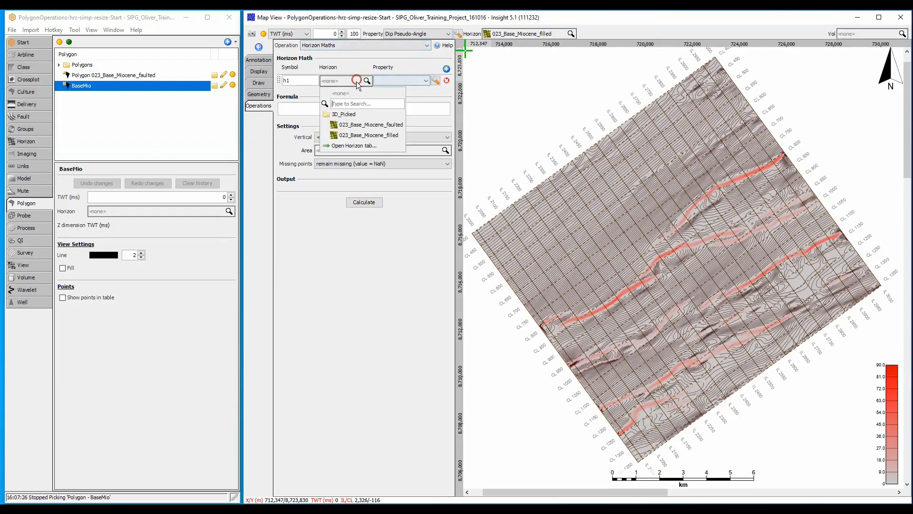
left_click(358, 135)
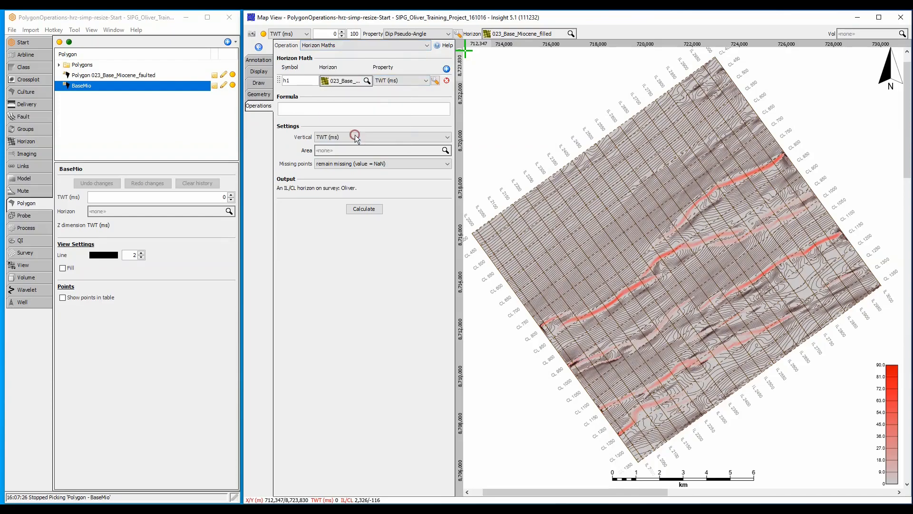
left_click(392, 84)
left_click(390, 95)
Calculate the horizon maths formula if (h1 > 8, 1, 0).
left_click(357, 109)
type("if (h1 > 8, 1, 0")
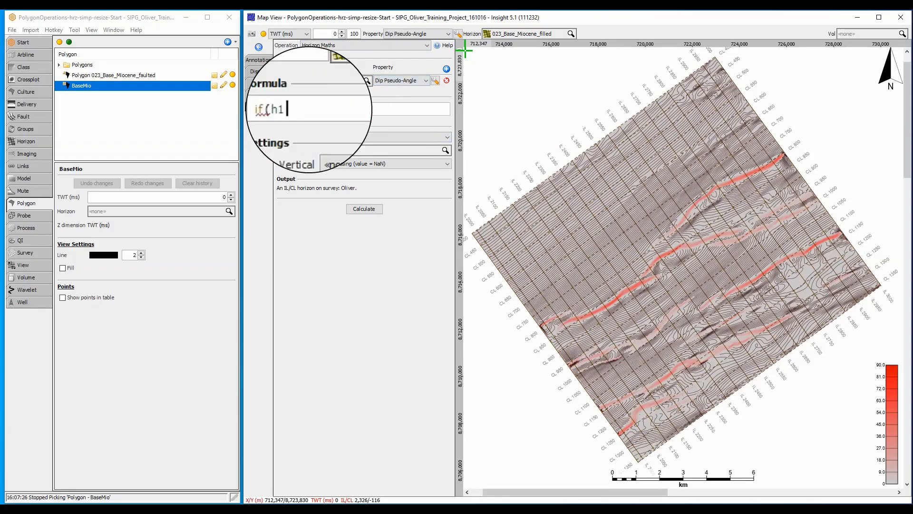
type(")")
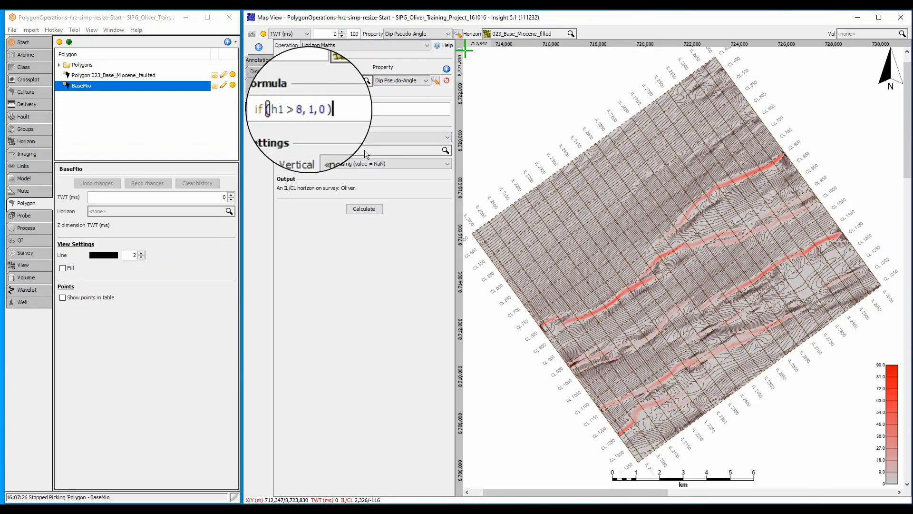
left_click(360, 208)
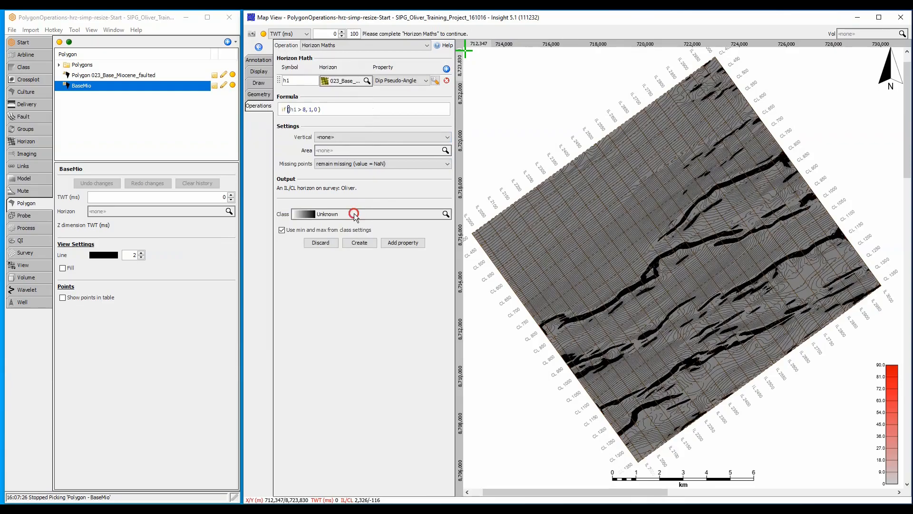
Set the maximum of the calculated output to 1 and create the result as a new horizon.
left_click(353, 214)
left_click(339, 238)
double_click(393, 239)
type("1")
left_click(432, 247)
left_click(369, 267)
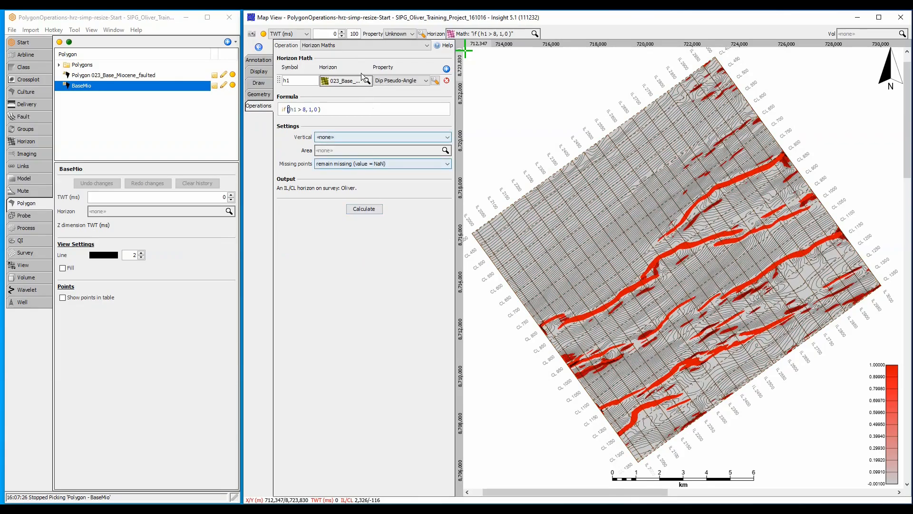
Smooth the calculated horizon with a strike radius of 250 m and a direction of 45°.
left_click(358, 46)
left_click(337, 140)
double_click(435, 69)
type("250")
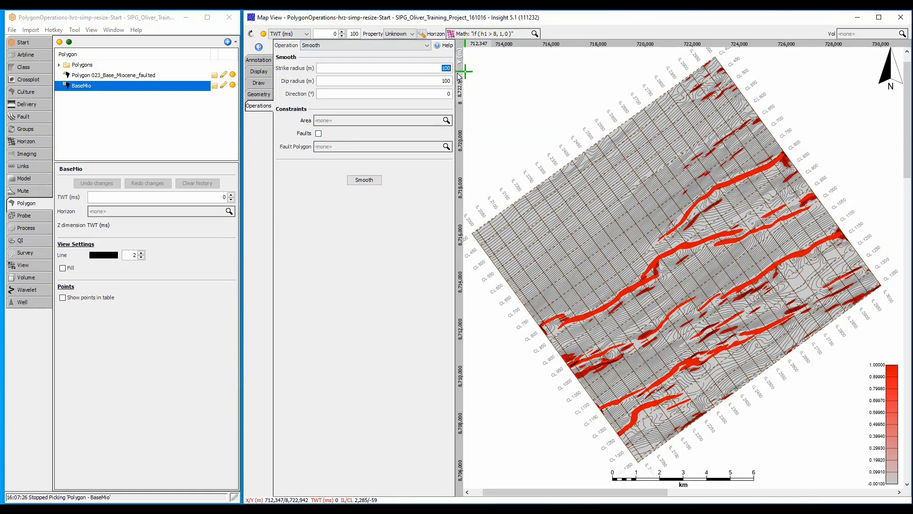
double_click(446, 94)
type("45")
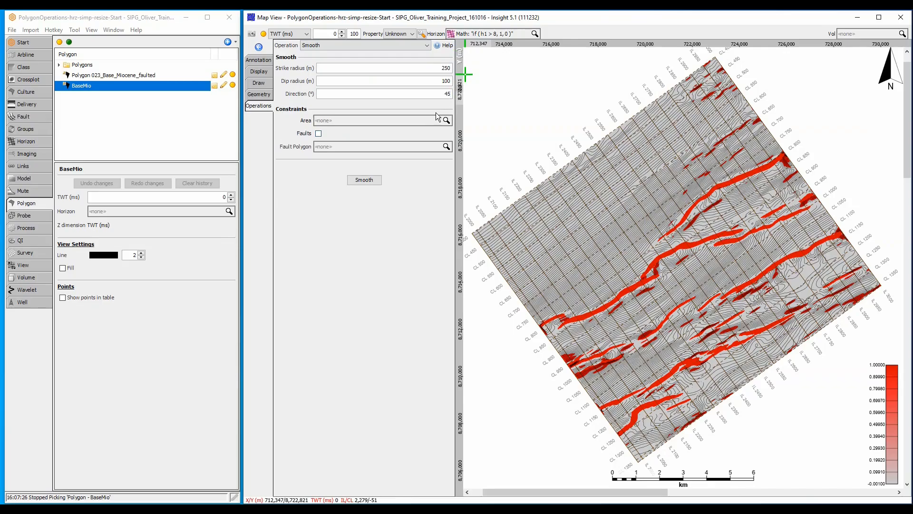
left_click(373, 180)
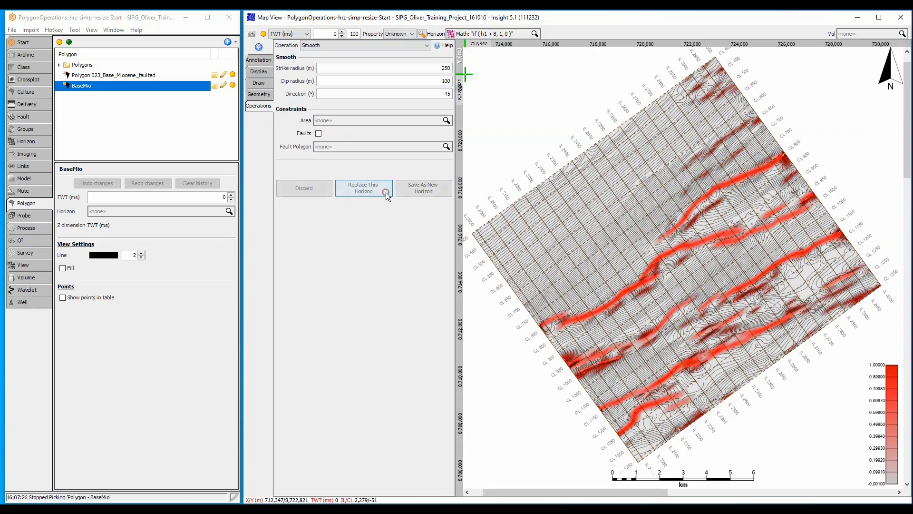
Replace the horizon with its smoothed version and assign that horizon to h1 in Horizon Maths.
left_click(386, 193)
left_click(354, 44)
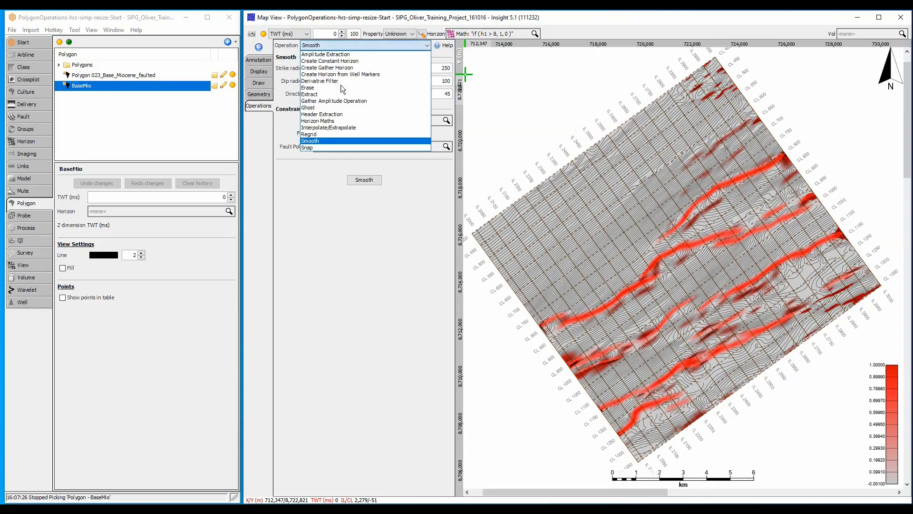
left_click(334, 122)
left_click(347, 80)
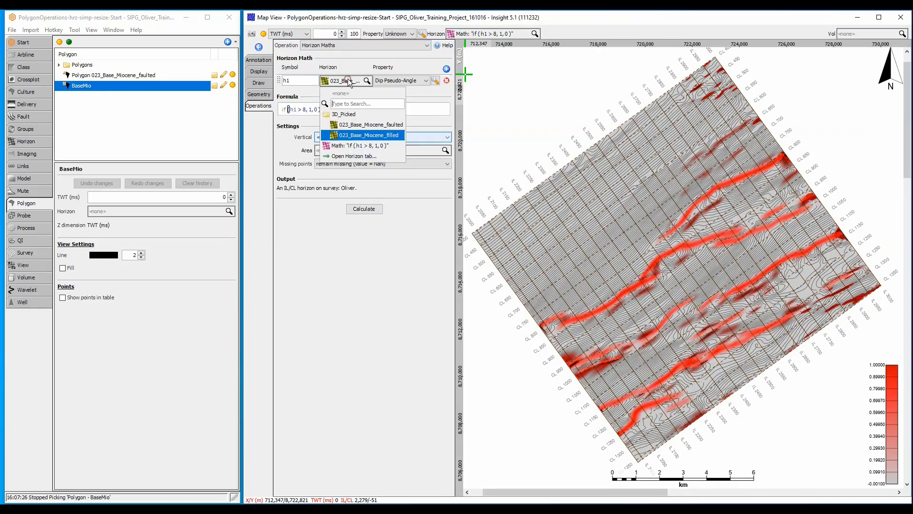
left_click(342, 145)
Calculate the horizon maths formula if ( h1 > 0.5, 1, nan ).
left_click_drag(301, 110, 325, 110)
key("BackSpace")
type("0.5, 1, nan )")
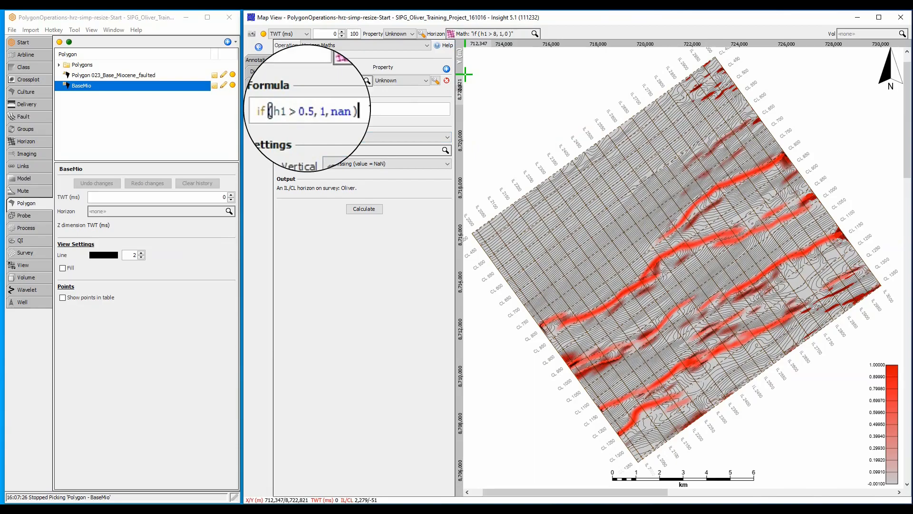
left_click(363, 209)
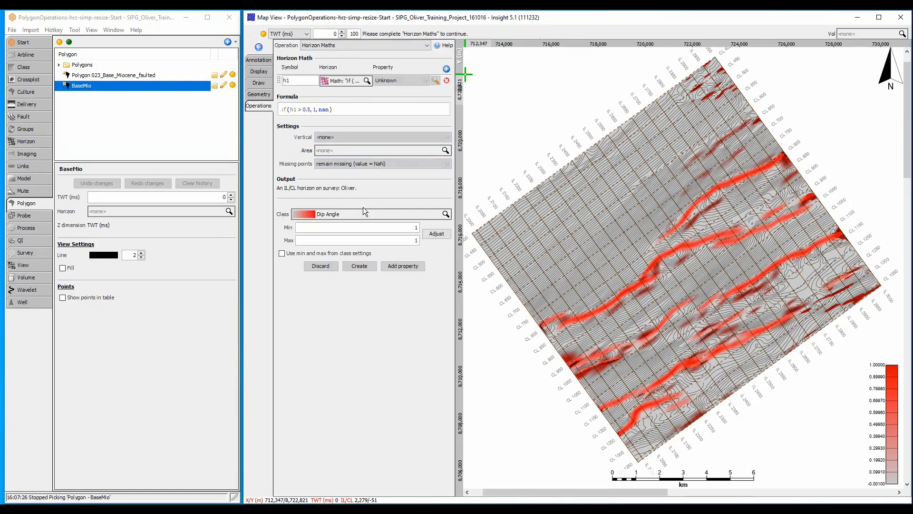
Set the class of the calculated output to Edges and create the result as a new horizon.
left_click(360, 212)
left_click(335, 246)
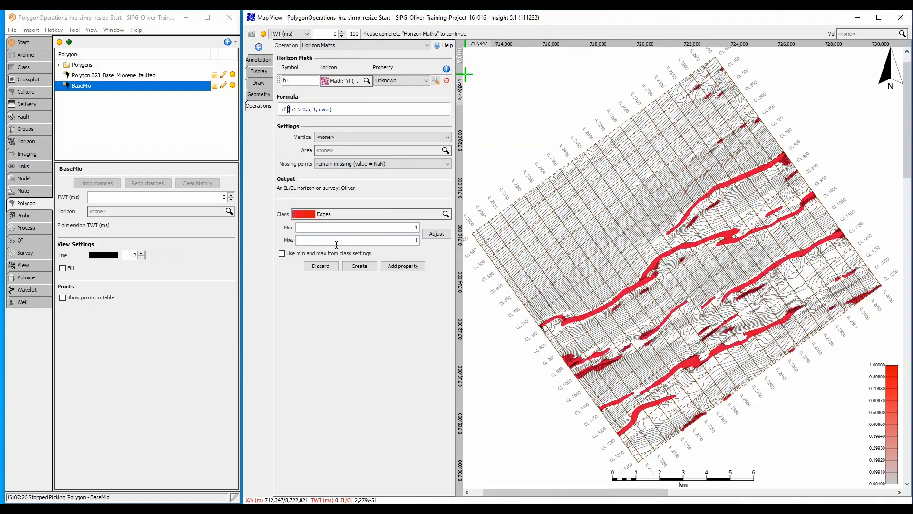
left_click(356, 265)
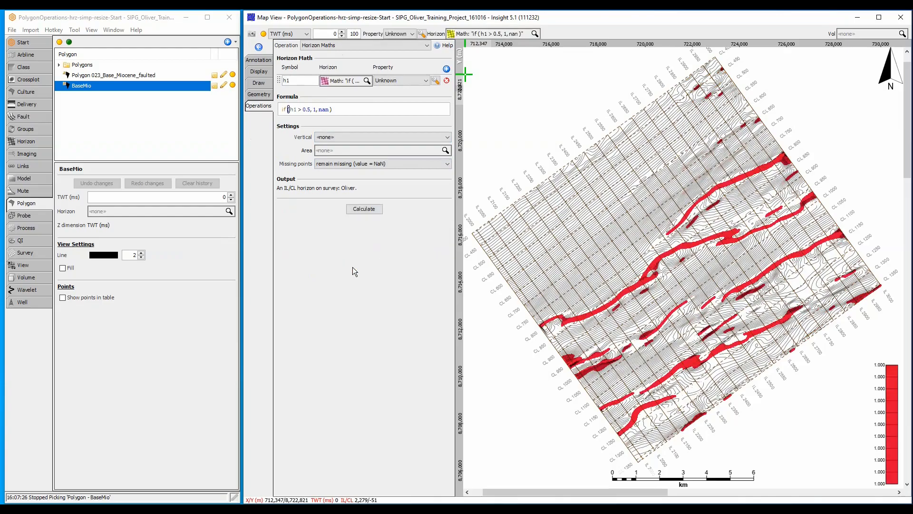
Create a polygon named BaseMio-Dip from the thresholded horizon, without inside shapes, and set its line colour to blue.
right_click(599, 309)
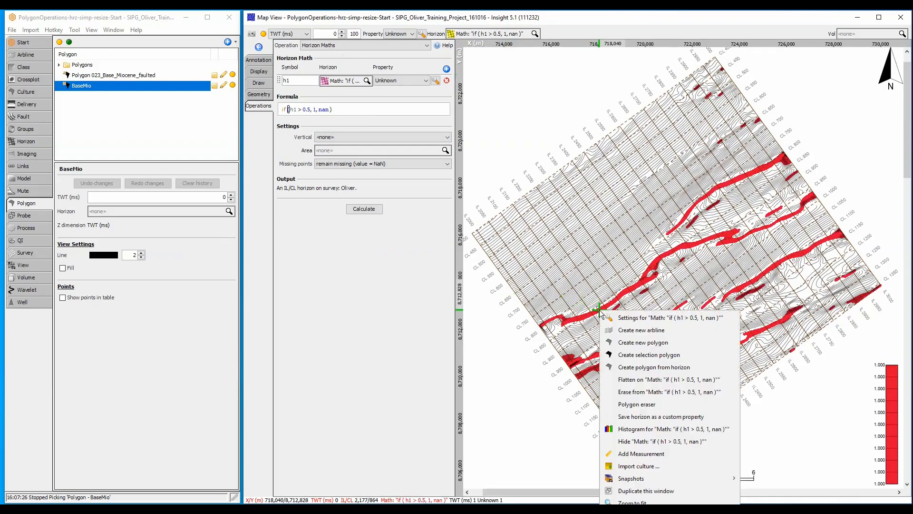
left_click(634, 369)
type("BaseMio-Dip")
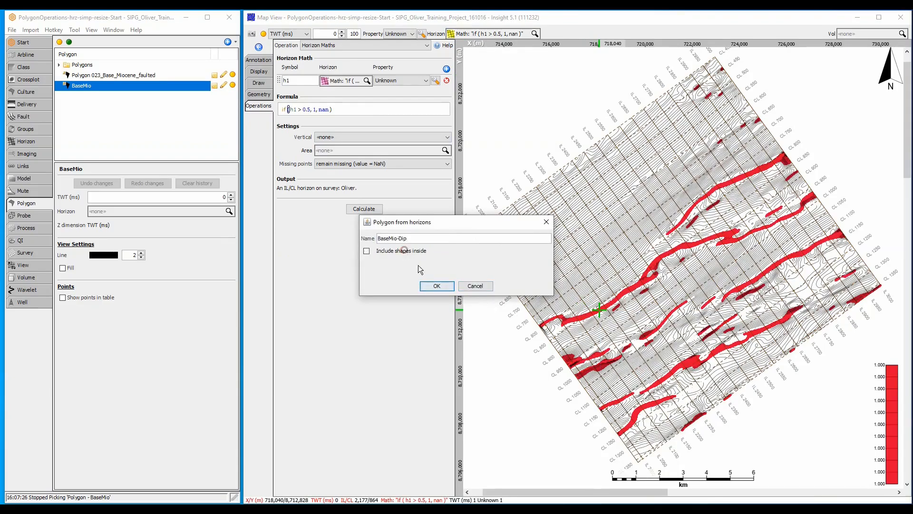
left_click(430, 284)
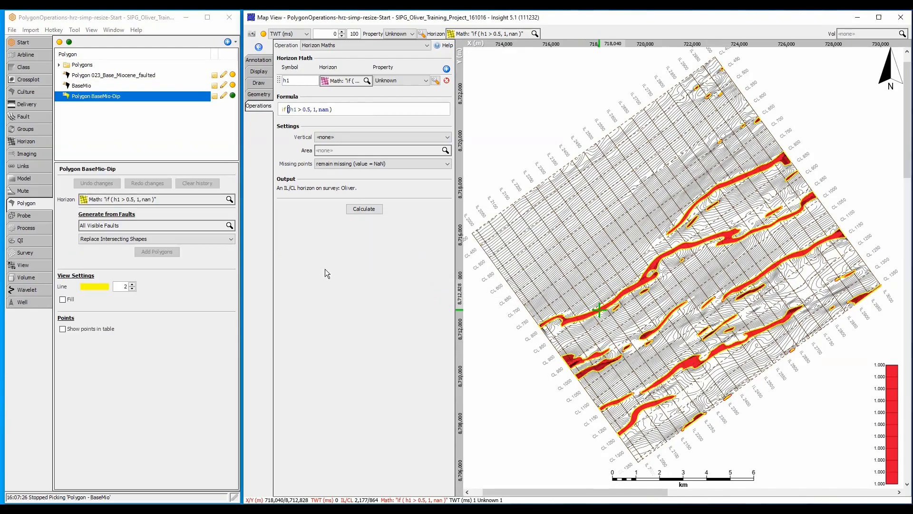
left_click(96, 285)
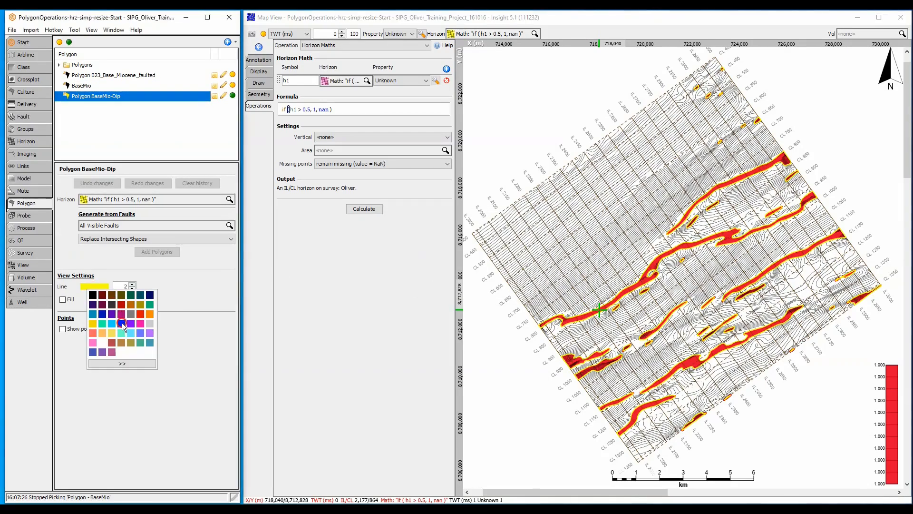
left_click(122, 323)
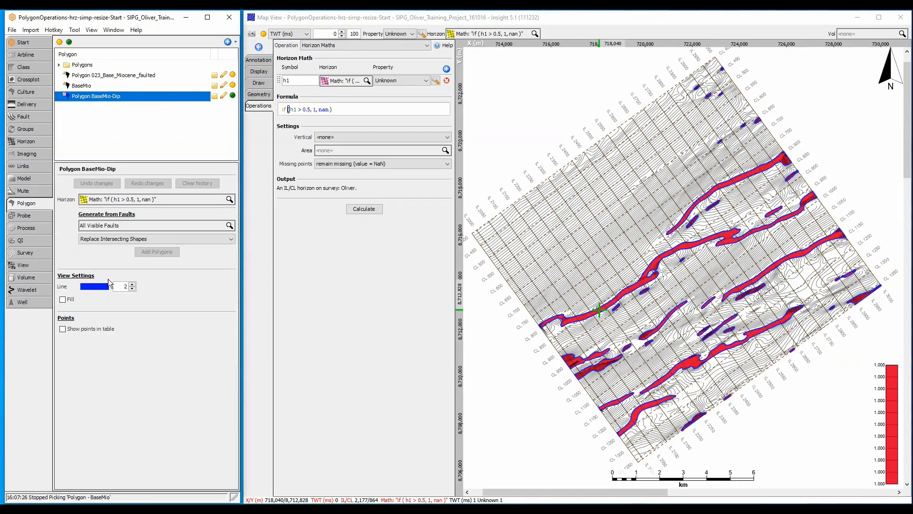
Create a simplified polygon named BaseMioDip-20 from Polygon BaseMio-Dip with a max error of 20.
left_click(223, 95)
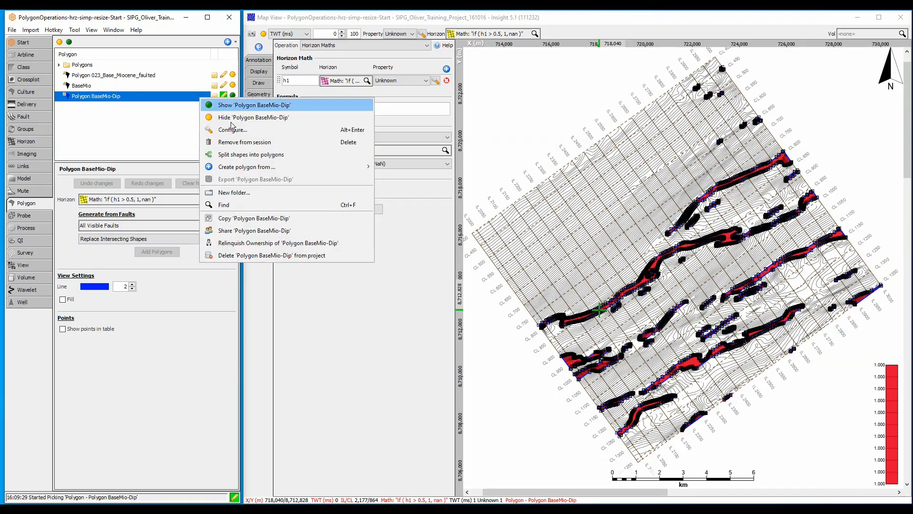
mouse_move(241, 166)
left_click(399, 167)
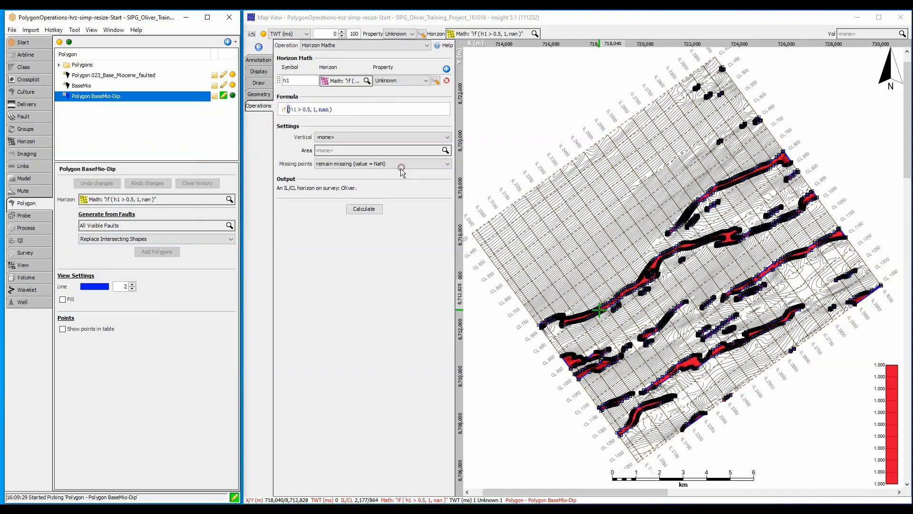
type("BaseMioDip-20")
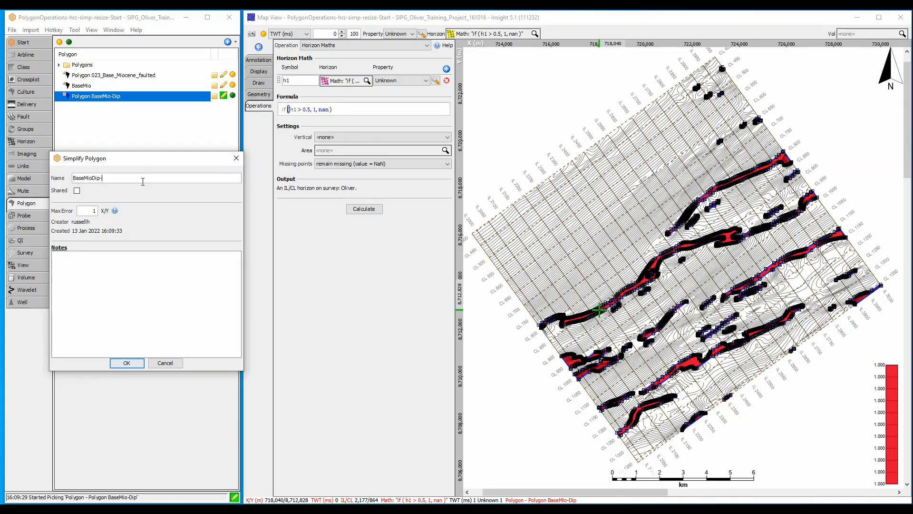
left_click(79, 211)
key("BackSpace")
type("20")
left_click(126, 363)
Set the BaseMioDip-20 line colour to blue and briefly enable picking on it to check its points.
left_click(94, 286)
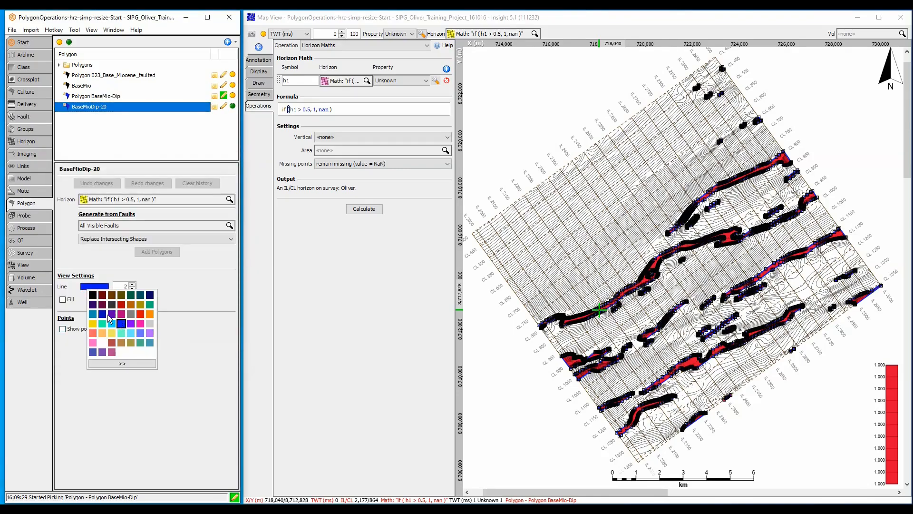
left_click(121, 324)
left_click(223, 106)
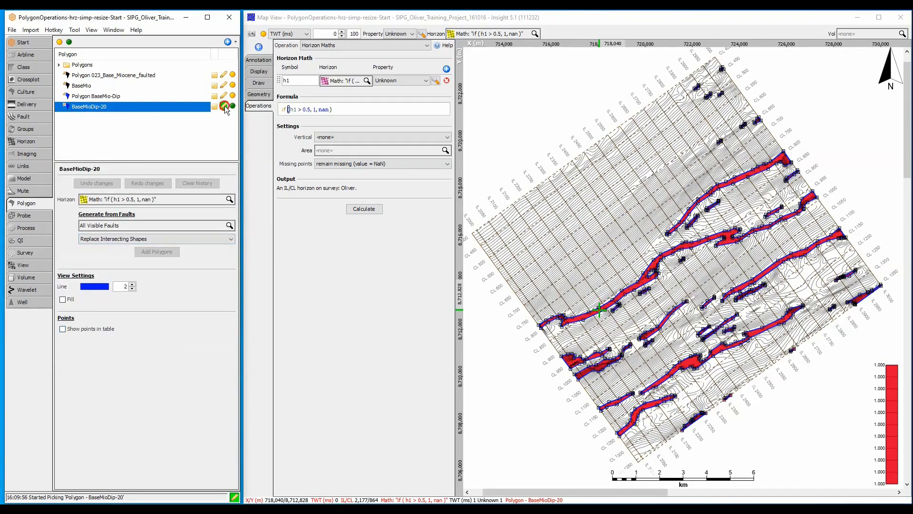
left_click(224, 106)
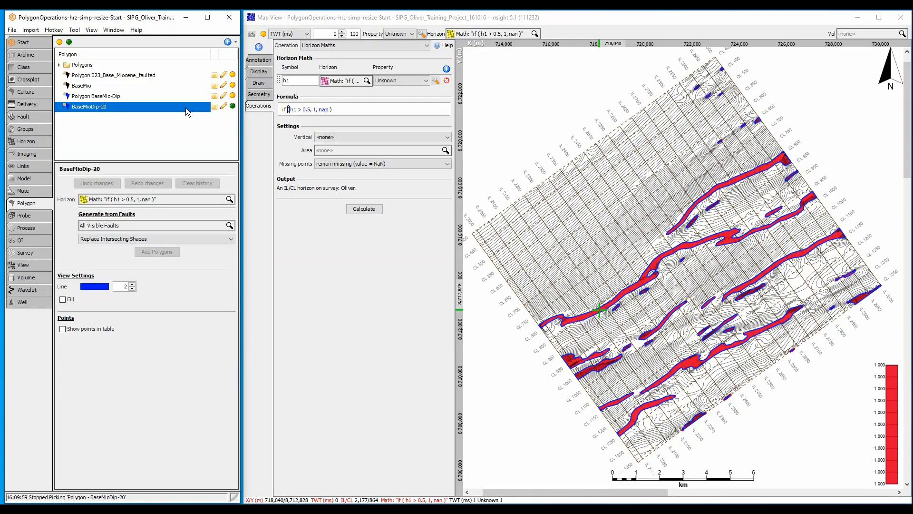
Create an expanded polygon named BaseMio+75m from BaseMioDip-20, expanding it by 75 m.
right_click(186, 110)
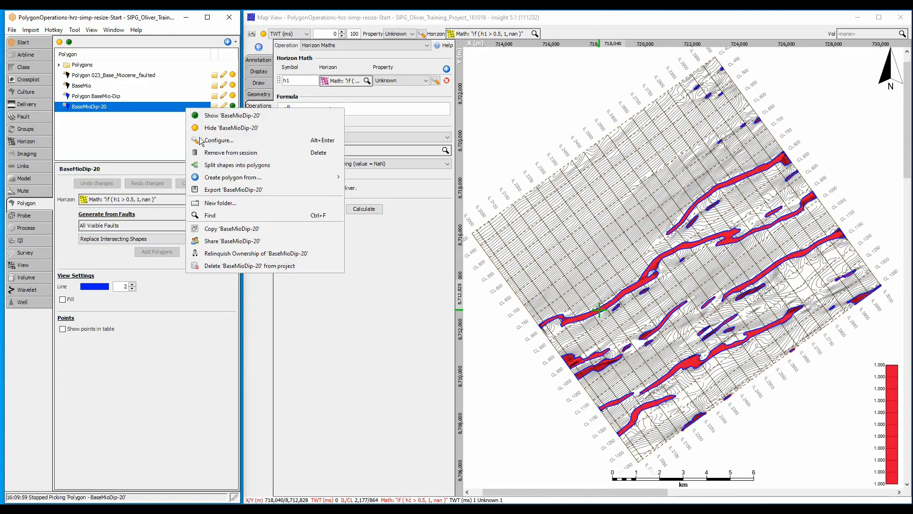
mouse_move(280, 180)
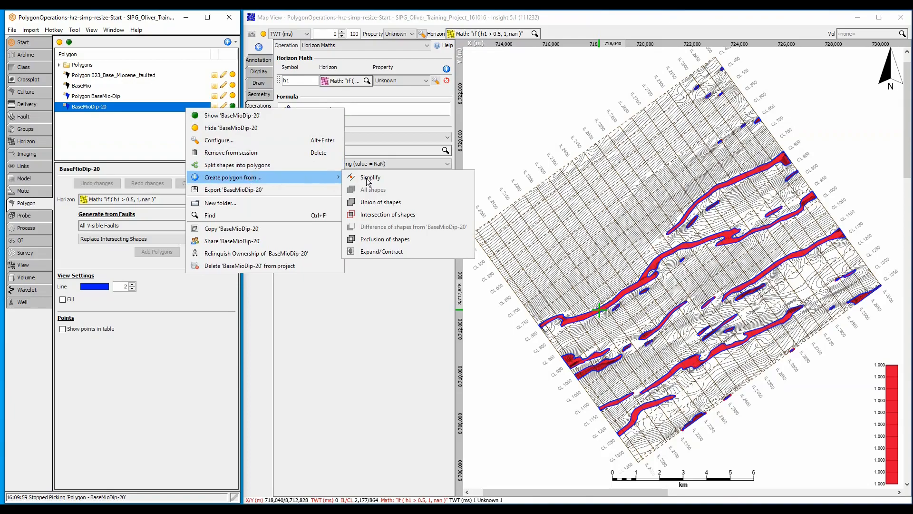
left_click(375, 251)
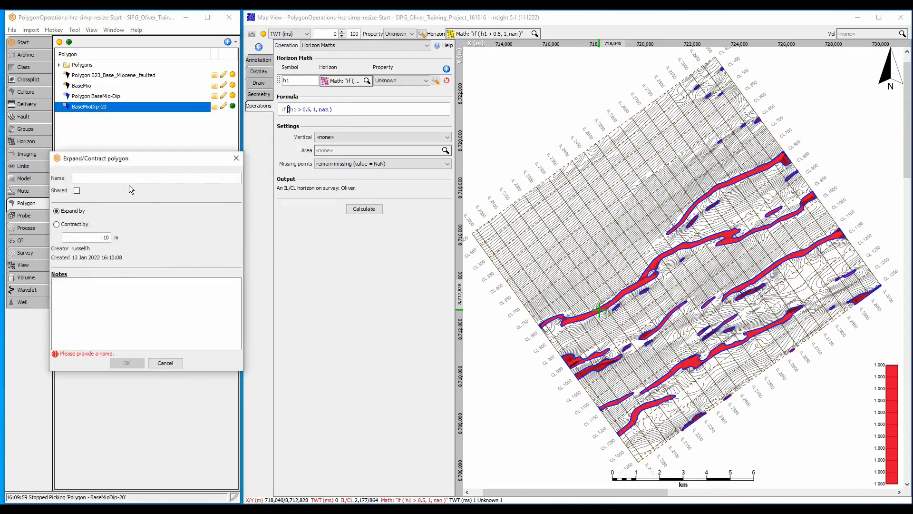
type("BaseMio+75m")
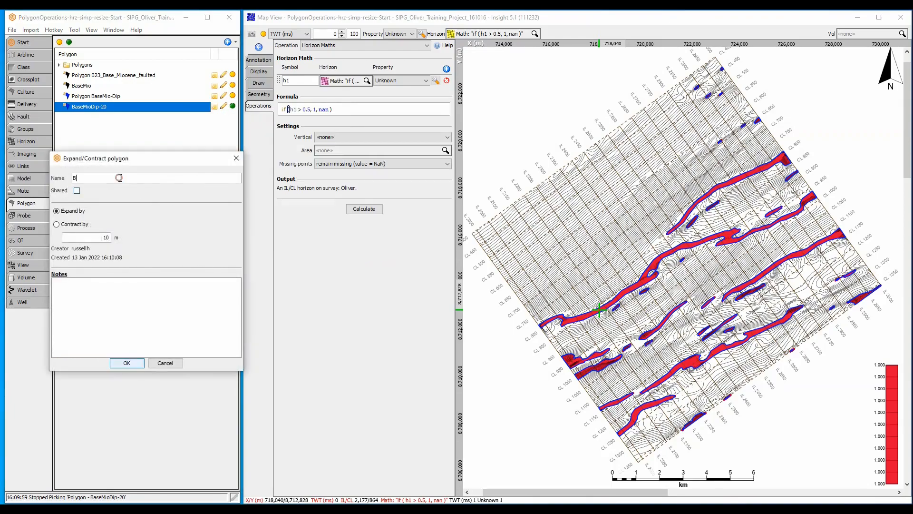
double_click(99, 237)
type("75")
left_click(127, 363)
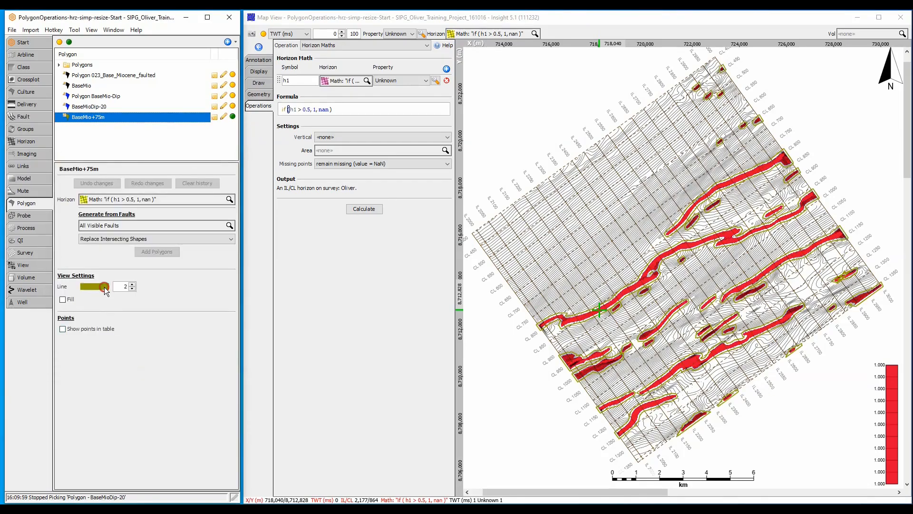
Set the BaseMio+75m line colour to blue and briefly show BaseMioDip-20 to compare the two outlines.
left_click(103, 286)
left_click(121, 324)
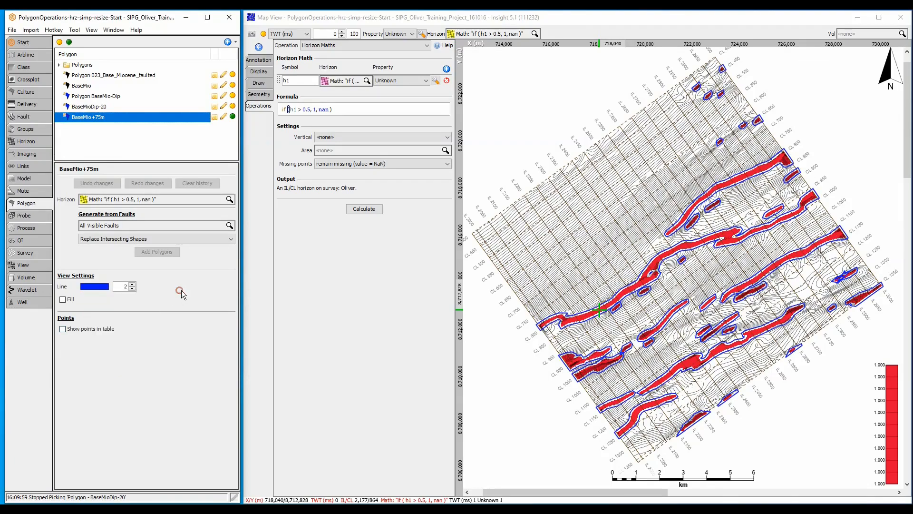
left_click(233, 106)
left_click(233, 106)
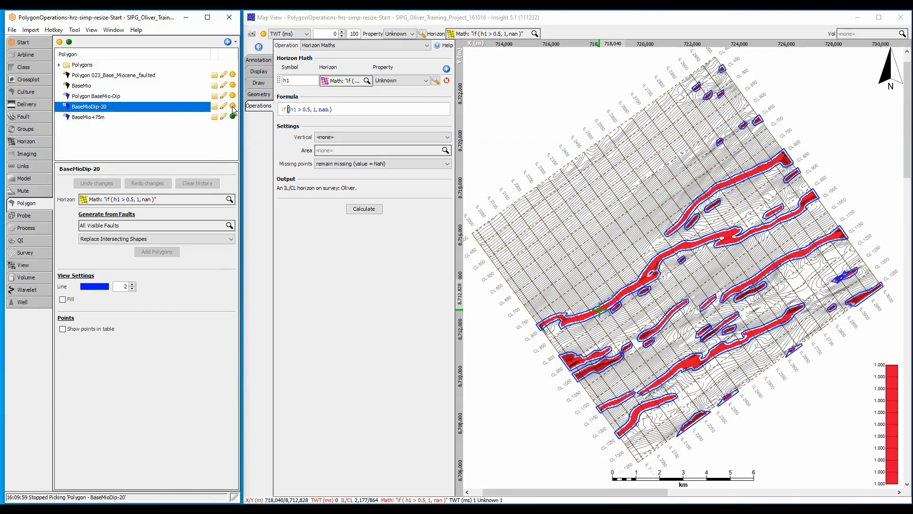
left_click(228, 136)
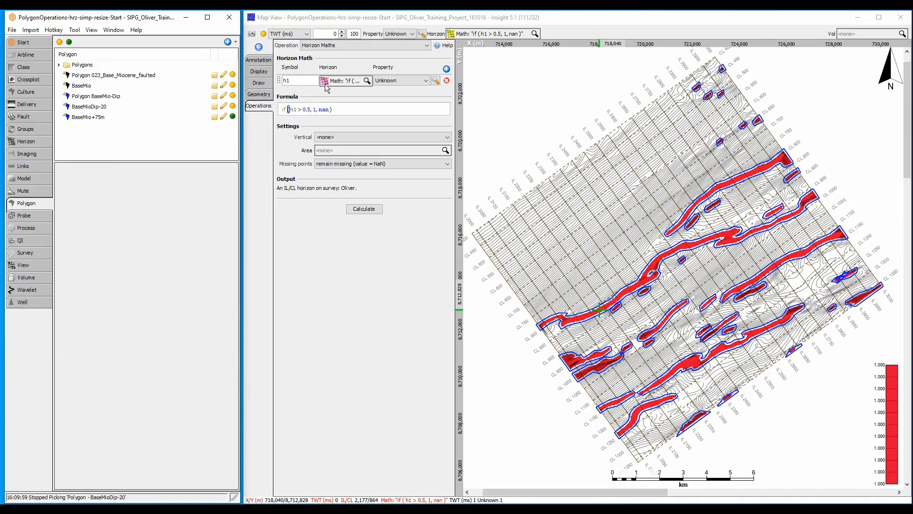
Display the 023_Base_Miocene_filled horizon in the map with its TWT (ms) property.
left_click(475, 34)
left_click(495, 88)
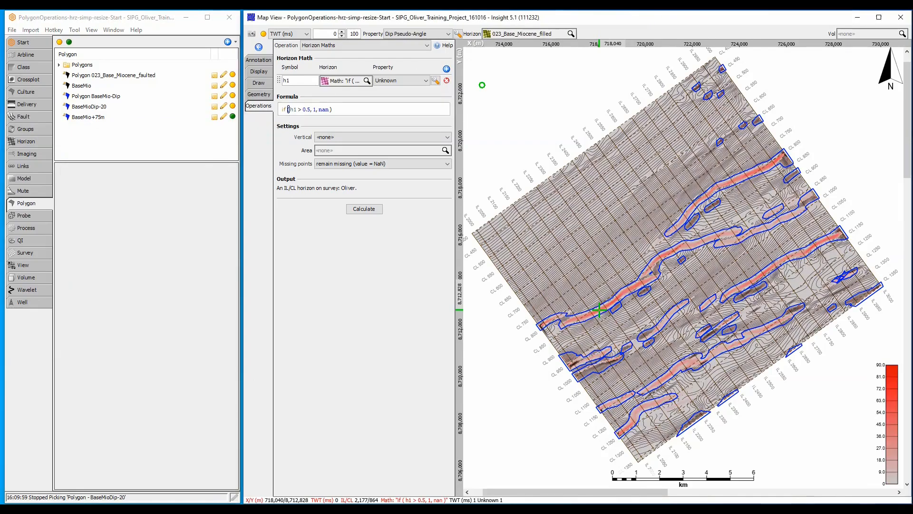
left_click(405, 35)
left_click(403, 42)
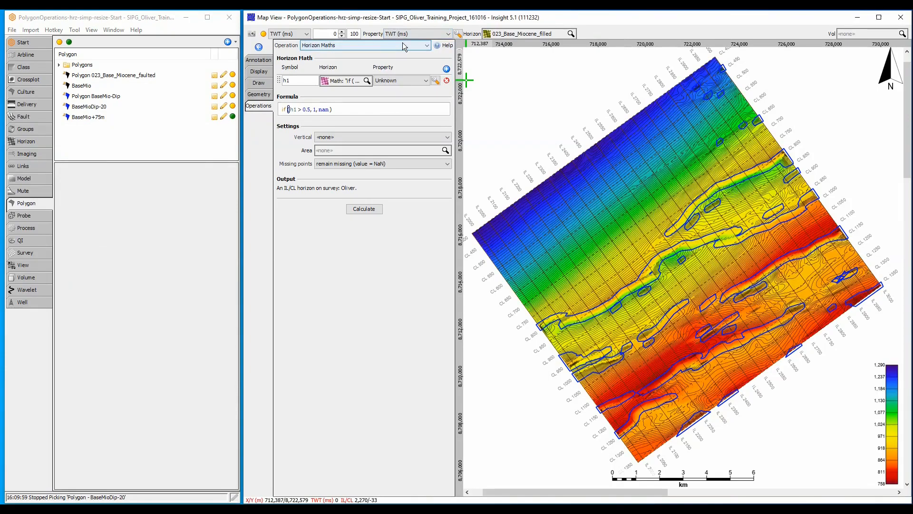